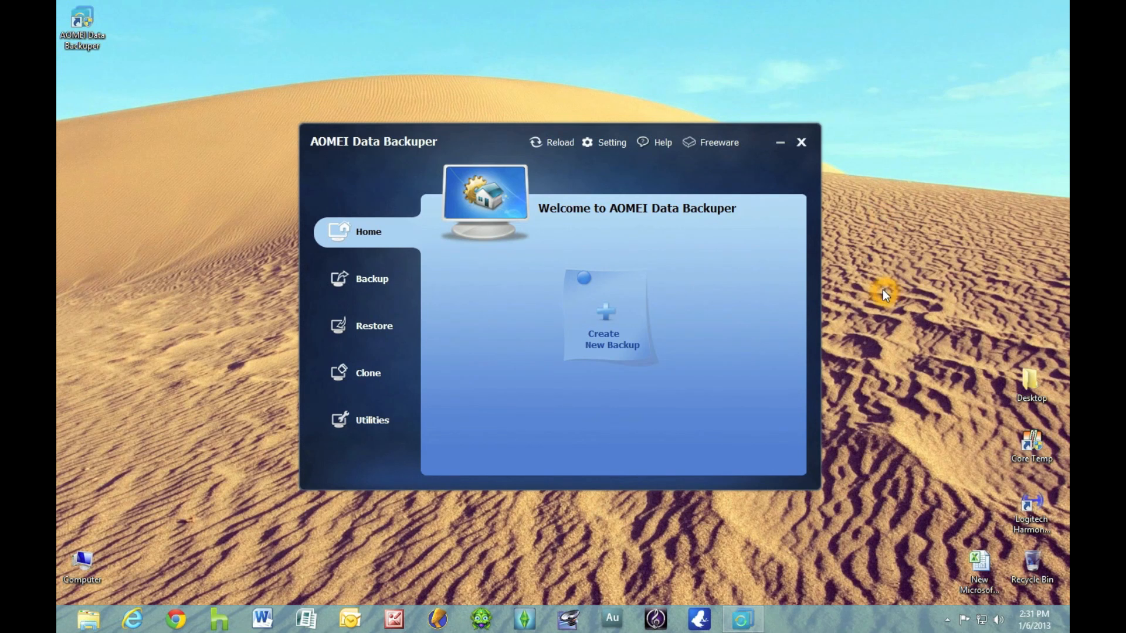
Review the compression, splitting, intelligent sector and VSS backup settings, including the predetermined split sizes, and close them without saving.
{"action": "left_click", "coordinate": [378, 234]}
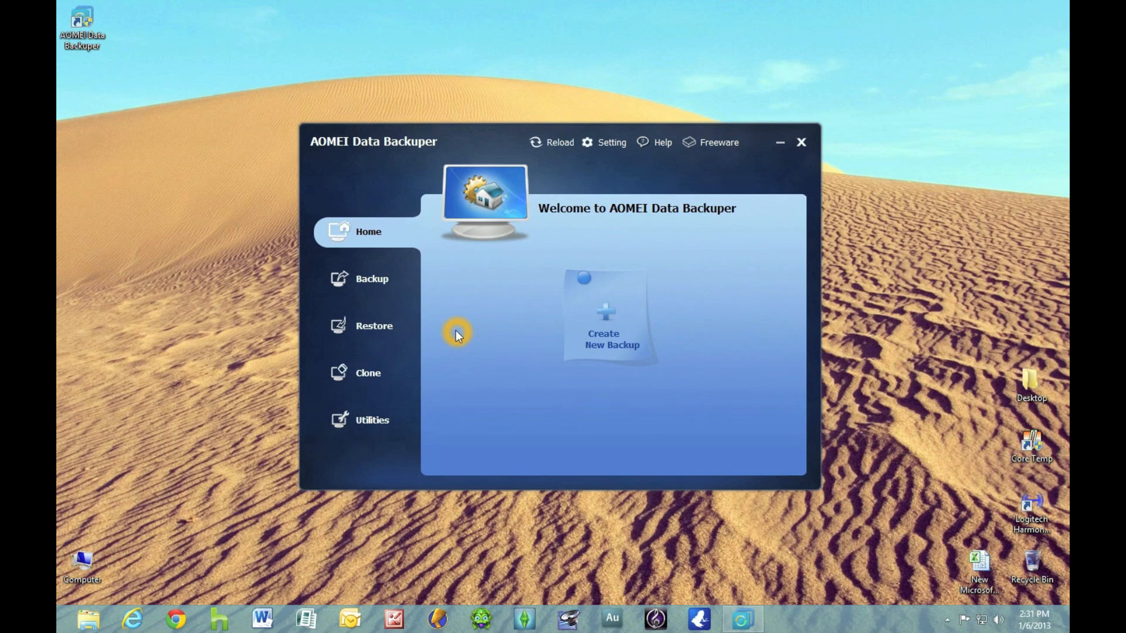
{"action": "left_click", "coordinate": [616, 143]}
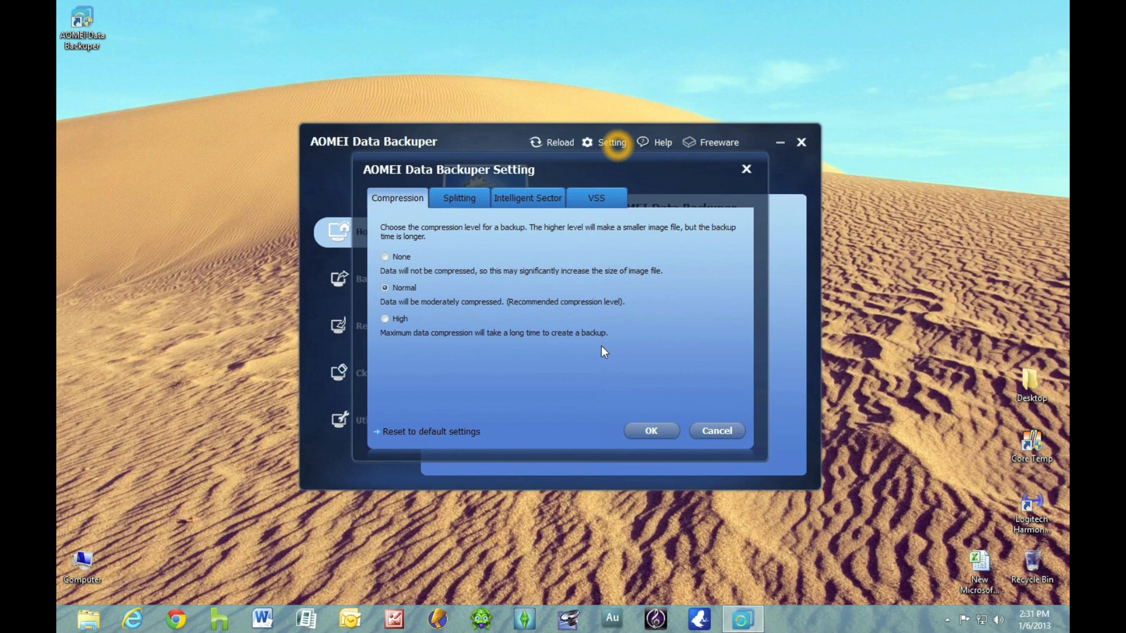
{"action": "left_click_drag", "start_coordinate": [584, 168], "coordinate": [588, 166]}
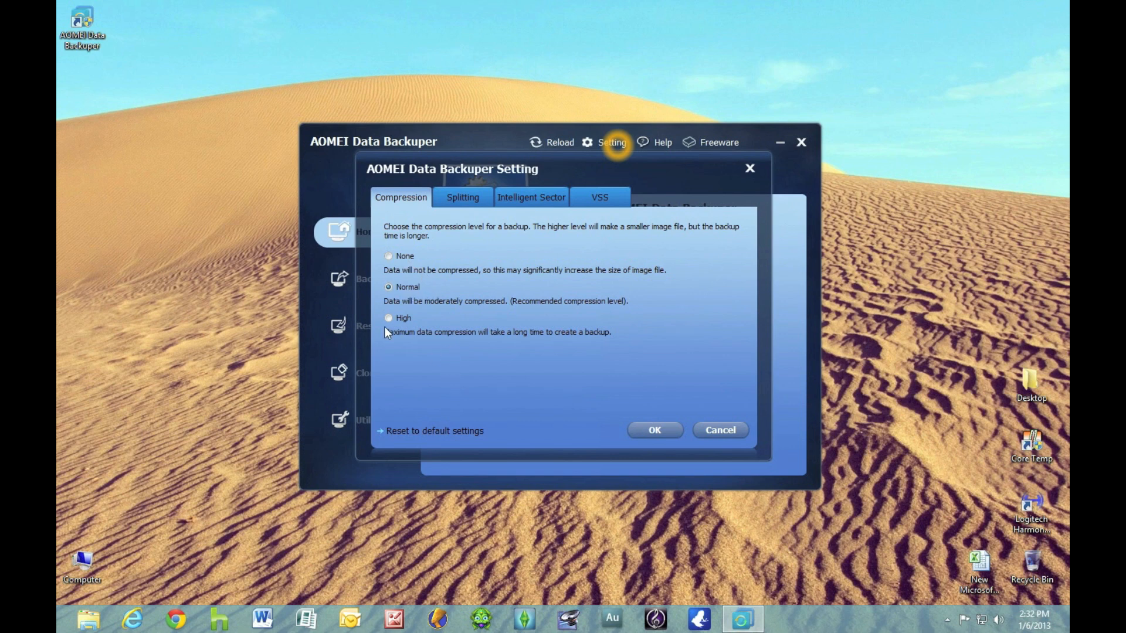
{"action": "left_click", "coordinate": [464, 203]}
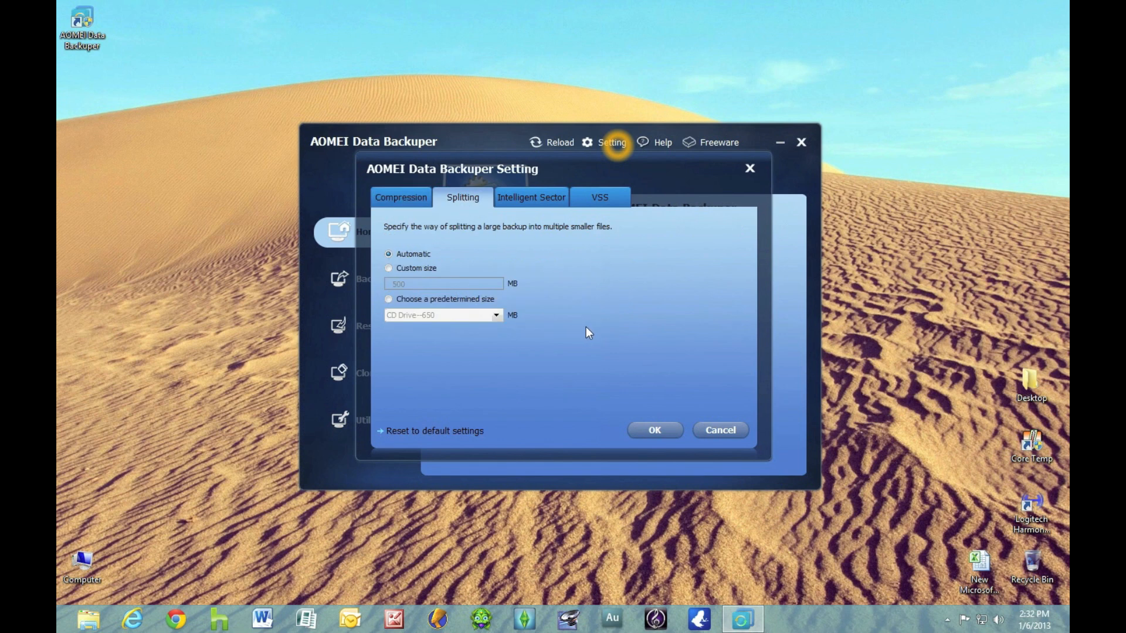
{"action": "left_click", "coordinate": [415, 300]}
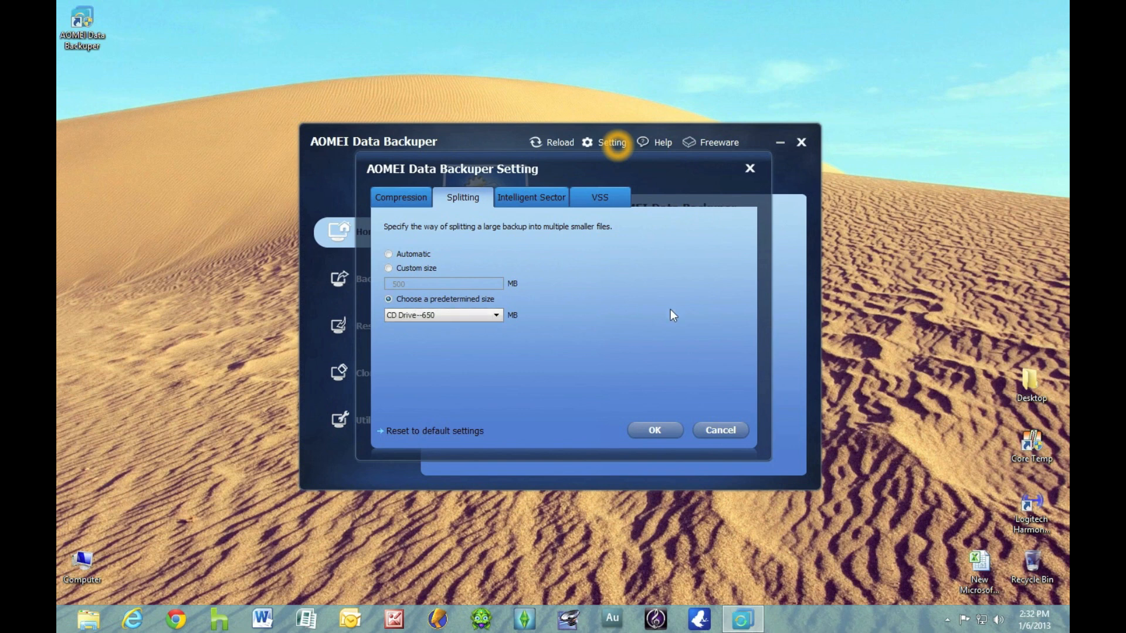
{"action": "left_click", "coordinate": [494, 315]}
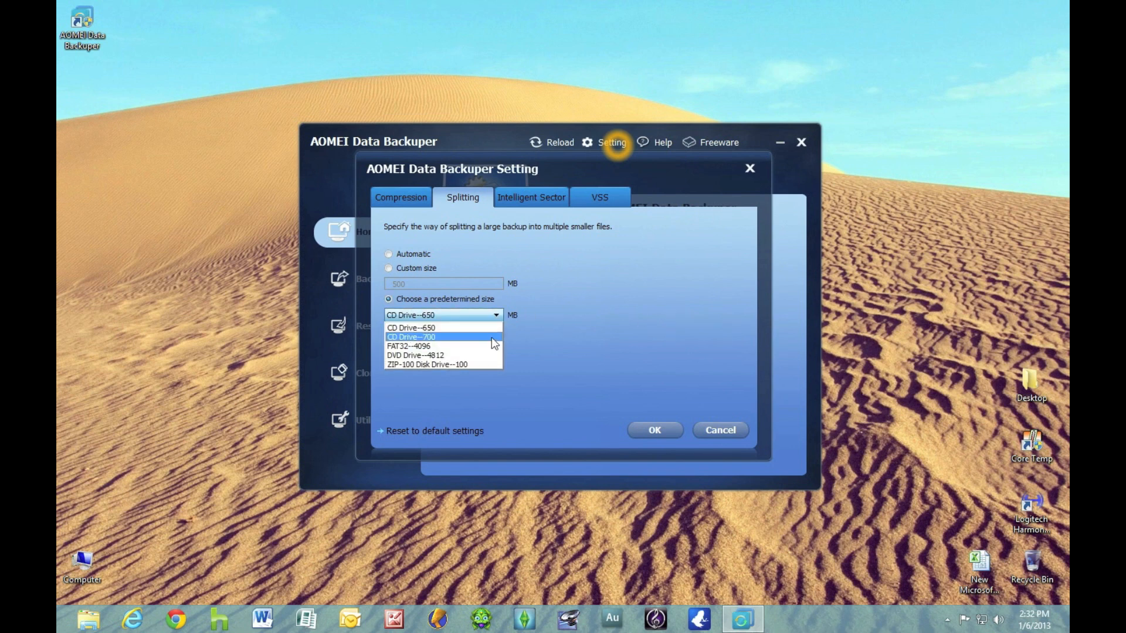
{"action": "left_click", "coordinate": [596, 296]}
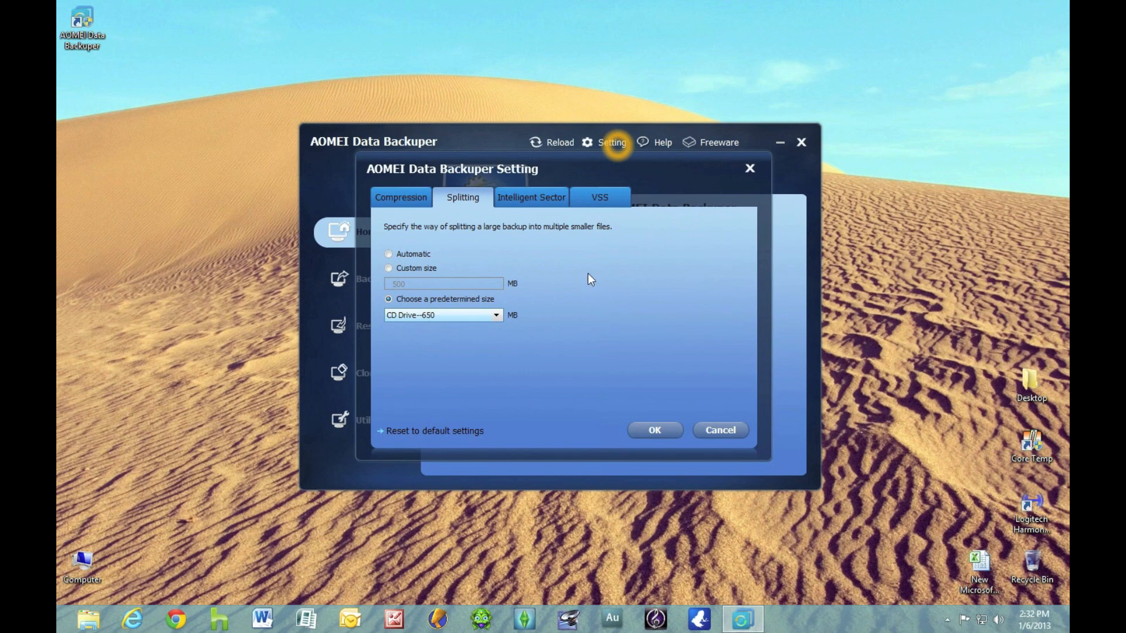
{"action": "left_click", "coordinate": [540, 199]}
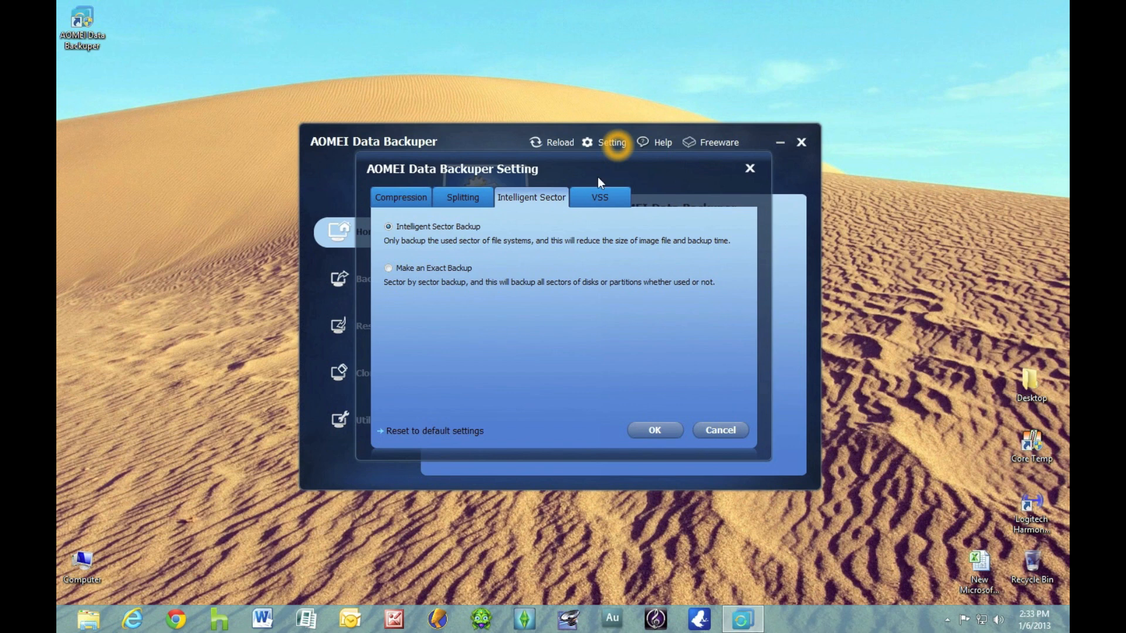
{"action": "left_click", "coordinate": [607, 199]}
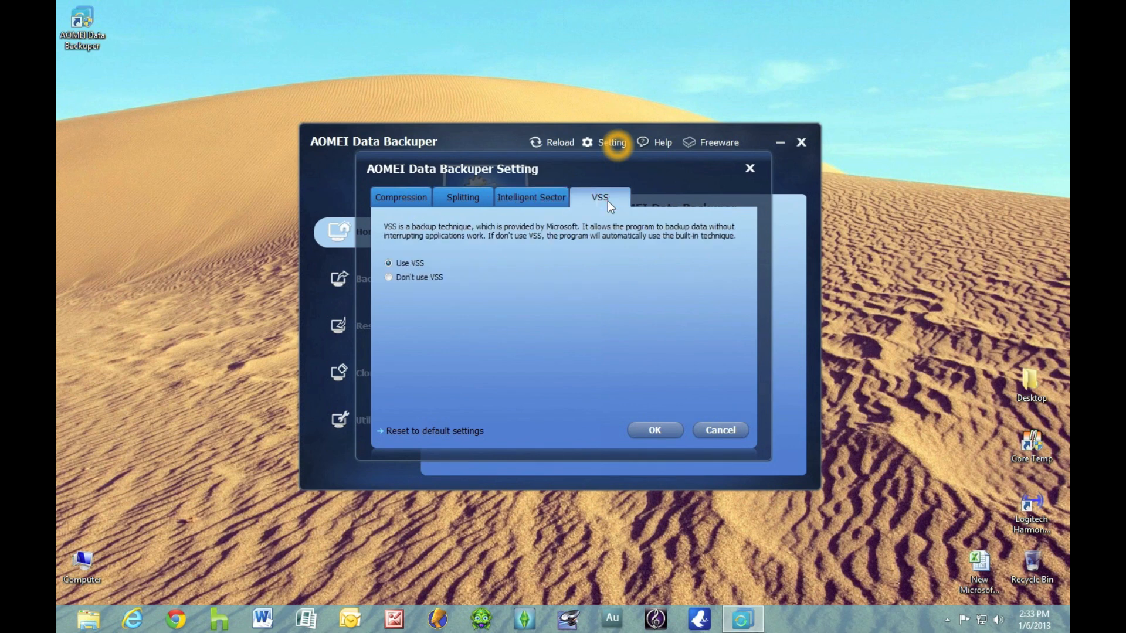
{"action": "left_click", "coordinate": [736, 430]}
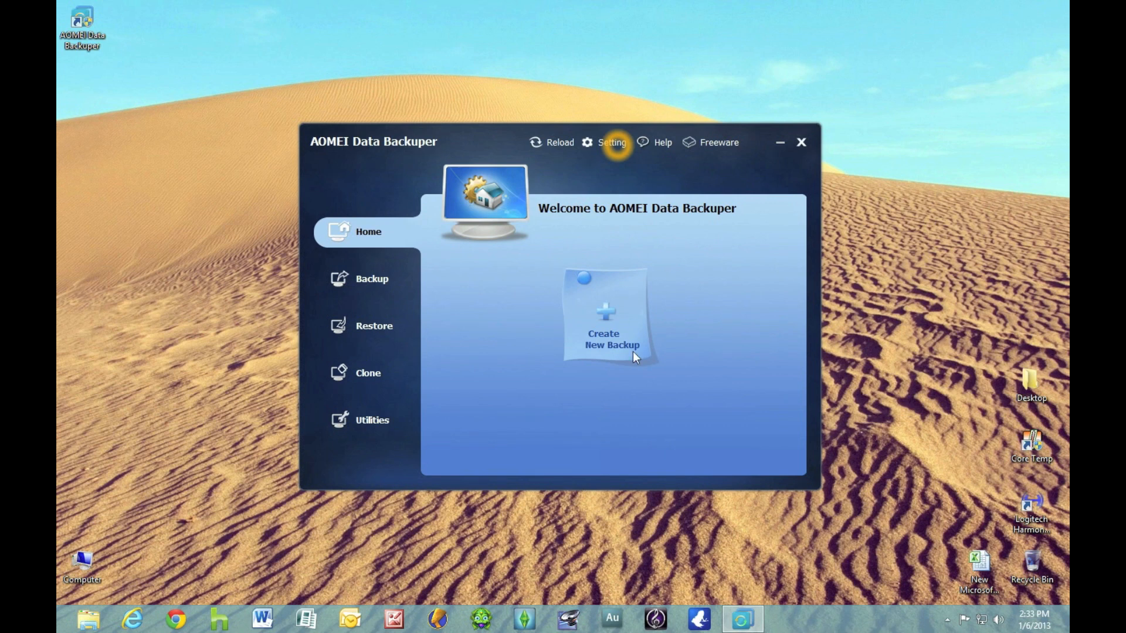
Create a new disk backup task named "Disk Back Up Win 8".
{"action": "left_click", "coordinate": [631, 313]}
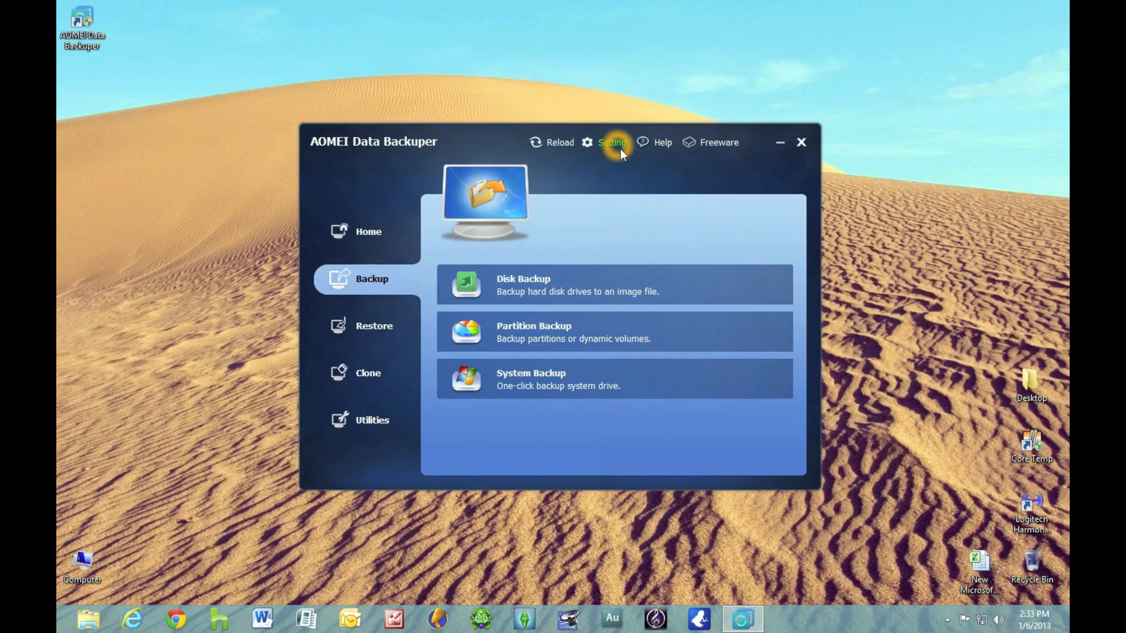
{"action": "left_click_drag", "start_coordinate": [508, 149], "coordinate": [519, 150]}
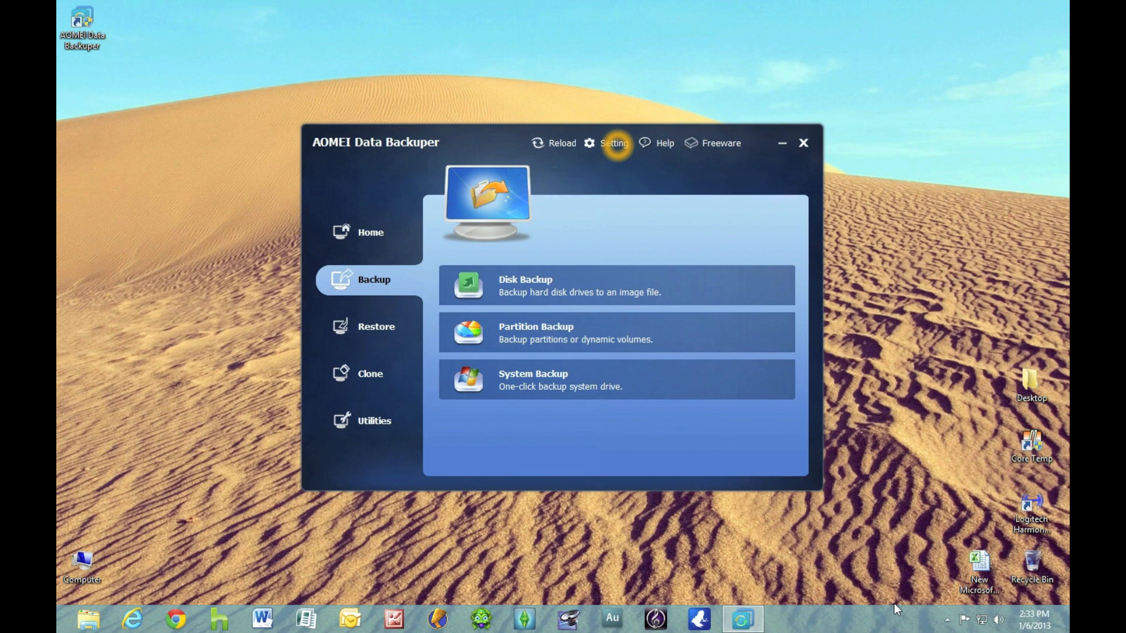
{"action": "left_click", "coordinate": [727, 286]}
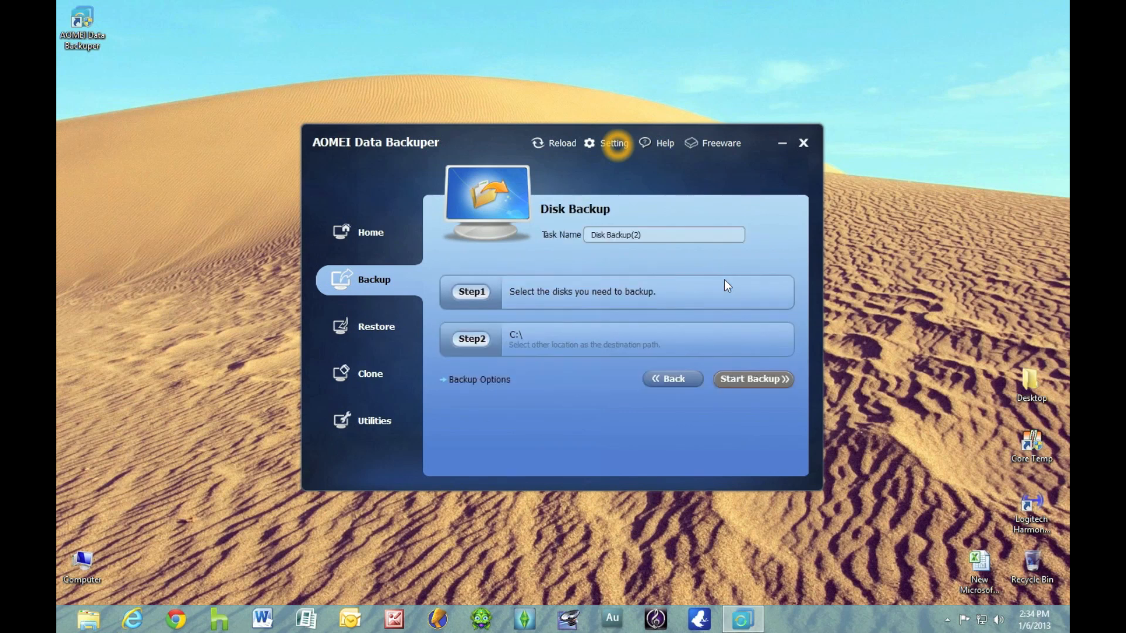
{"action": "left_click_drag", "start_coordinate": [653, 234], "coordinate": [565, 234]}
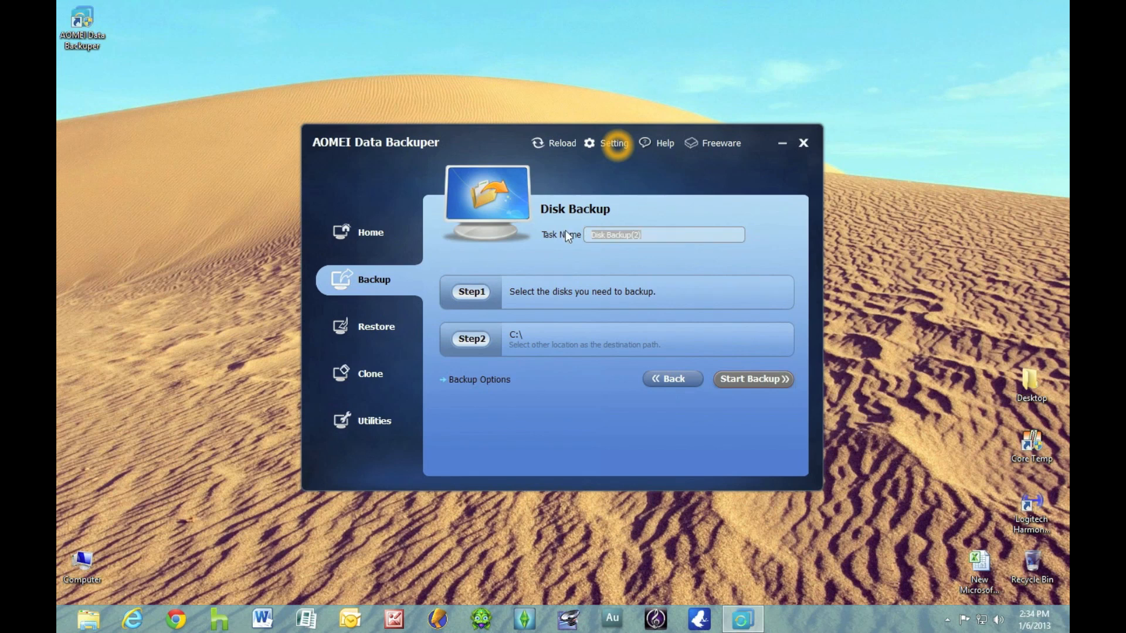
{"action": "type", "text": "Disk B"}
{"action": "type", "text": "ck Up Win 8"}
Add Disk0, which holds the C: partition, as the source disk of the backup.
{"action": "mouse_move", "coordinate": [57, 632]}
{"action": "left_click", "coordinate": [503, 301]}
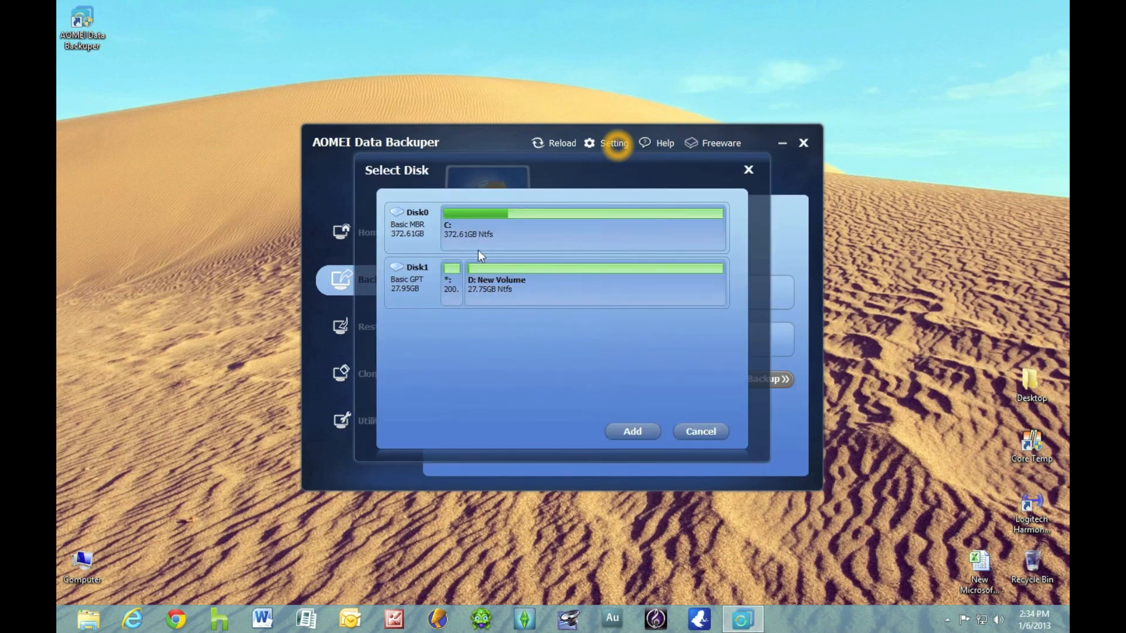
{"action": "left_click", "coordinate": [529, 250]}
{"action": "left_click", "coordinate": [632, 432]}
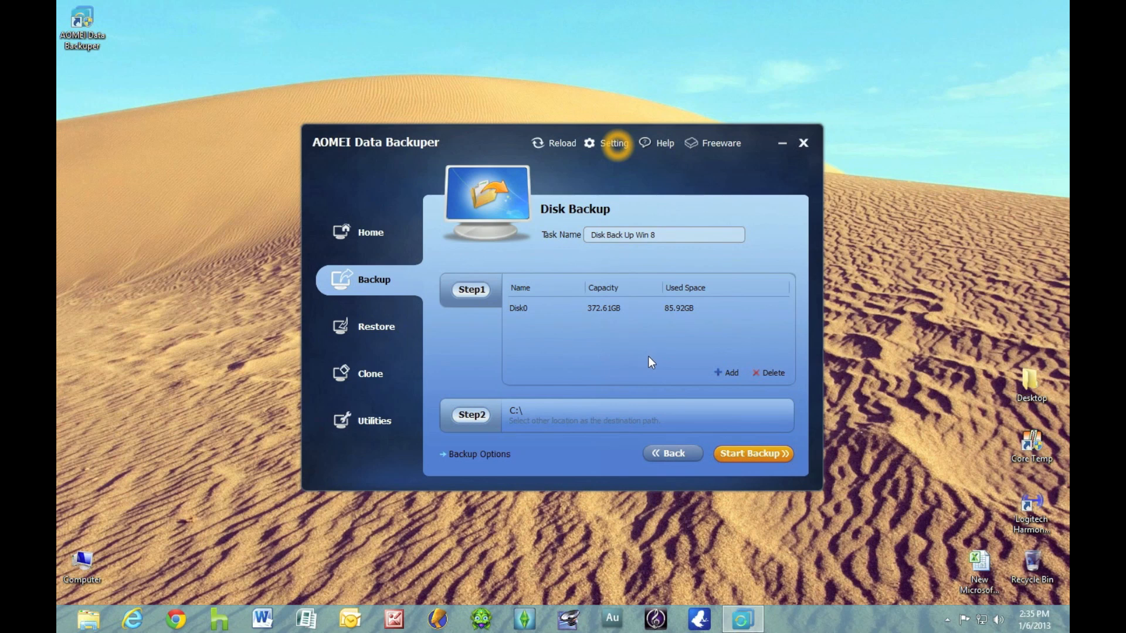
Set New Volume (D:) as the backup destination and start the disk backup.
{"action": "left_click", "coordinate": [607, 417]}
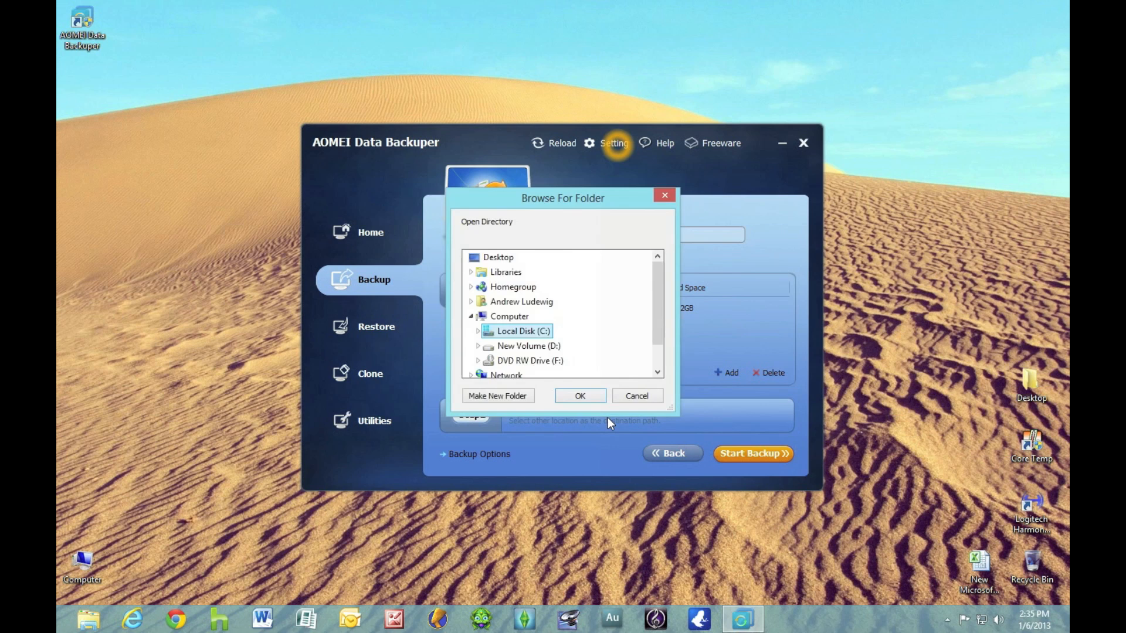
{"action": "left_click", "coordinate": [538, 350]}
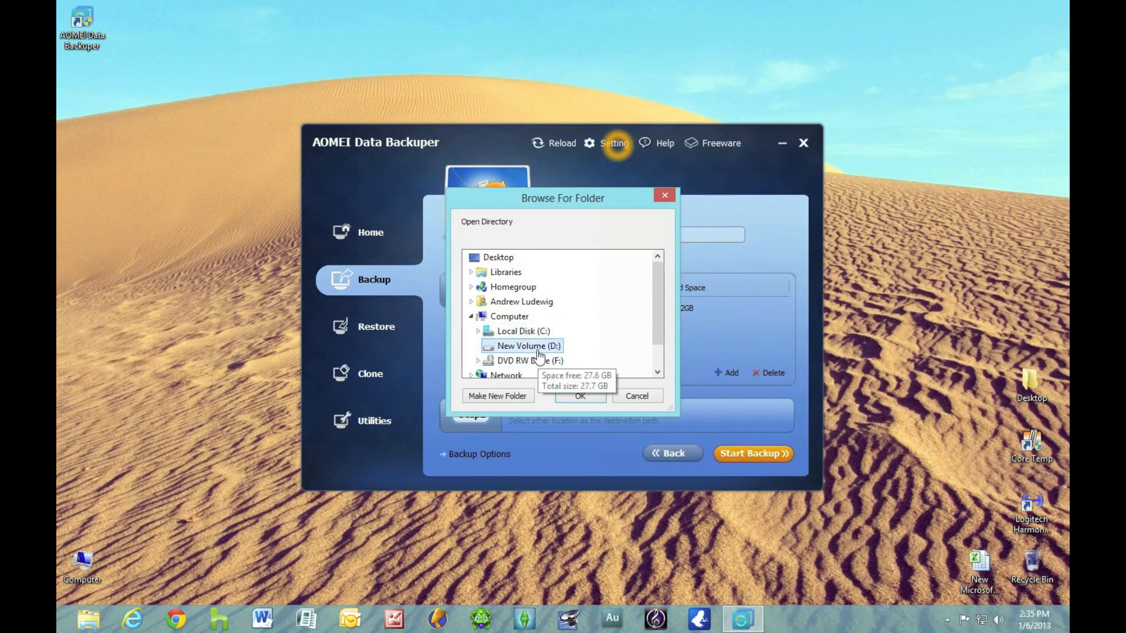
{"action": "left_click", "coordinate": [586, 394]}
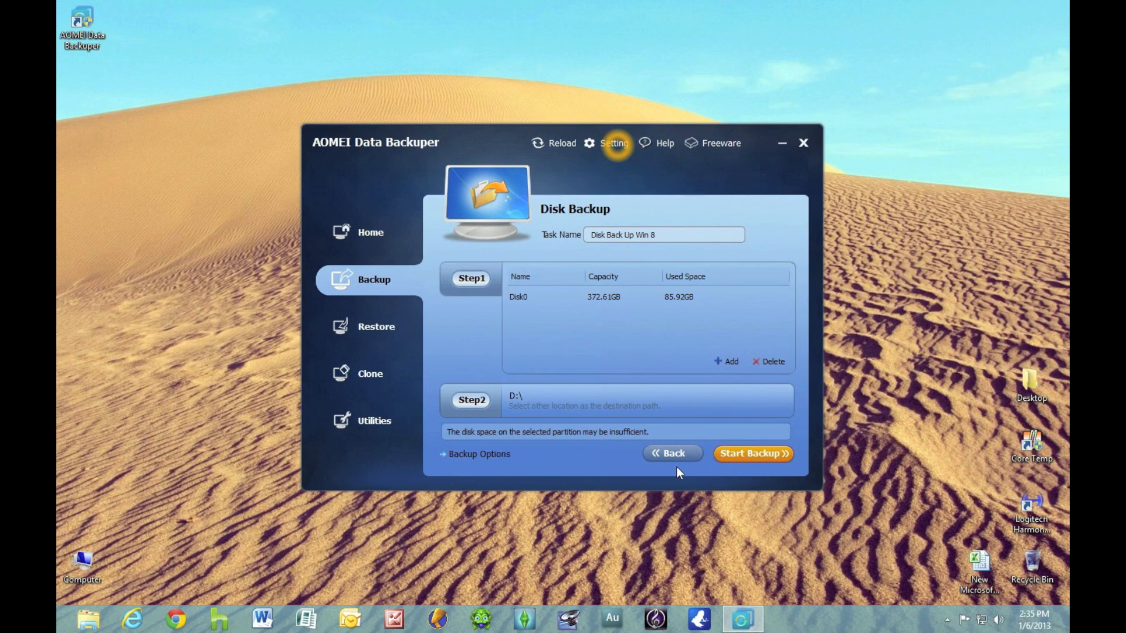
{"action": "left_click", "coordinate": [747, 451]}
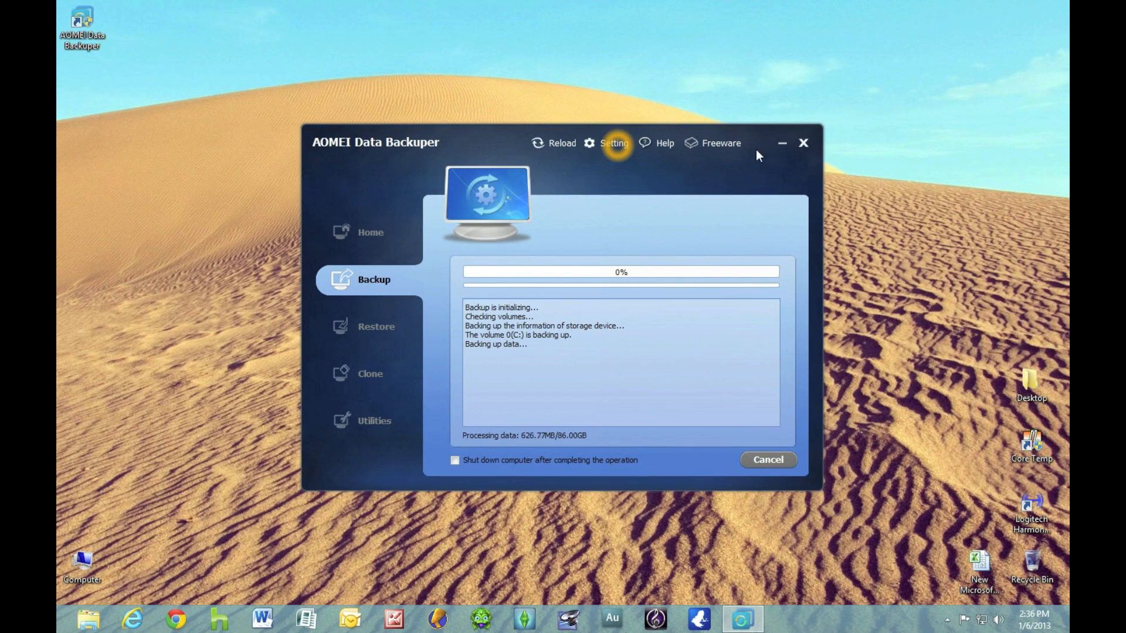
Abort the running backup by closing the program and relaunch AOMEI Data Backuper.
{"action": "left_click", "coordinate": [808, 144]}
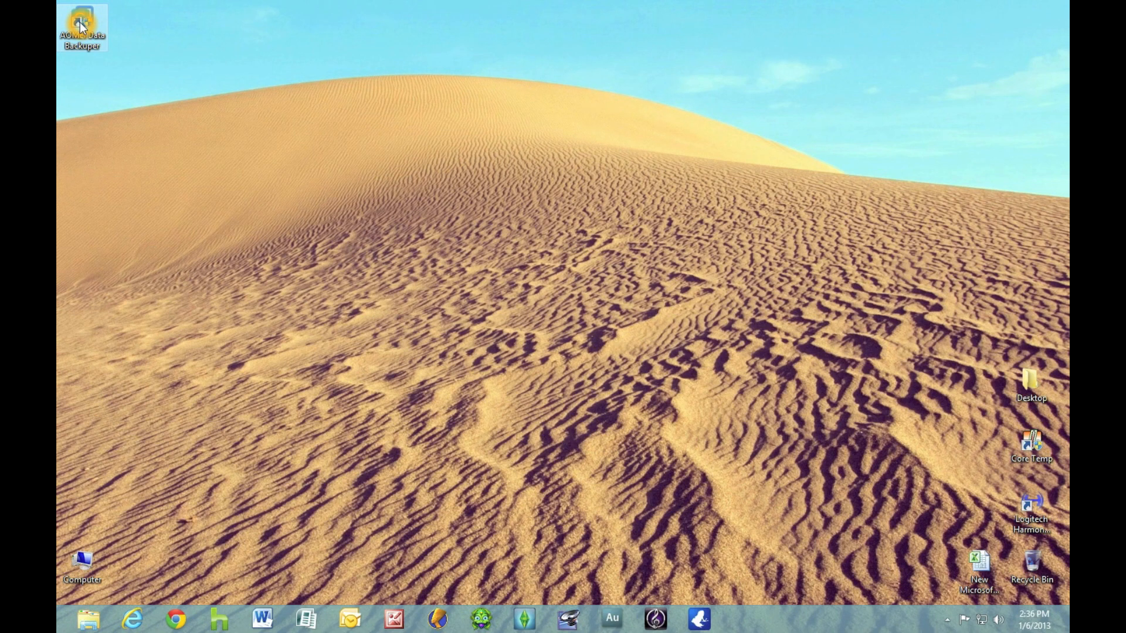
{"action": "left_click", "coordinate": [619, 336]}
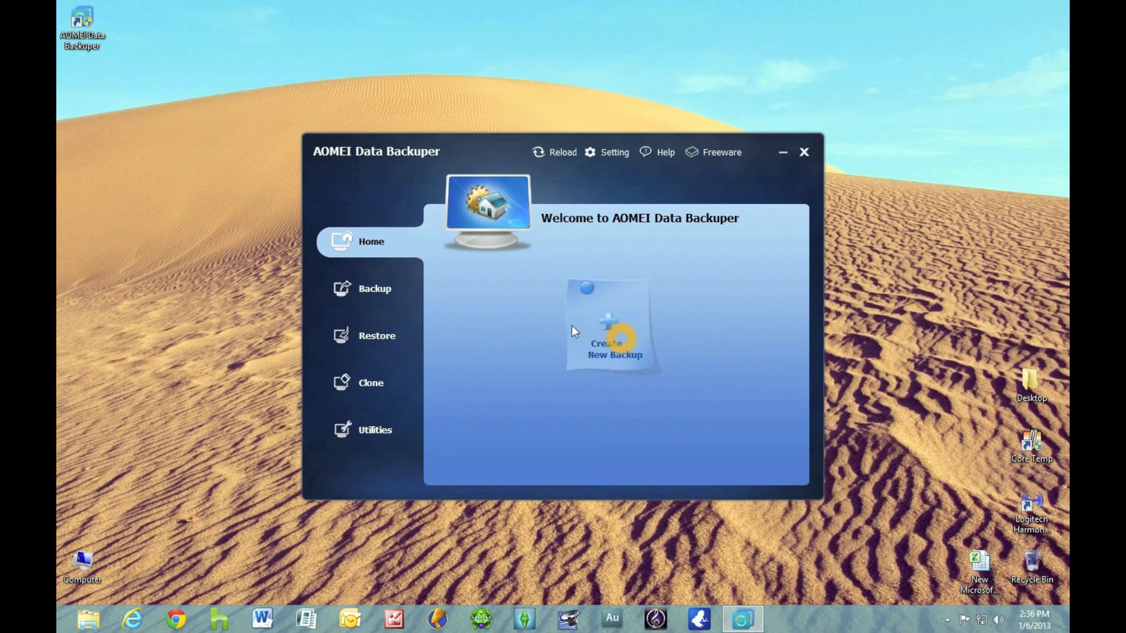
{"action": "left_click", "coordinate": [784, 546]}
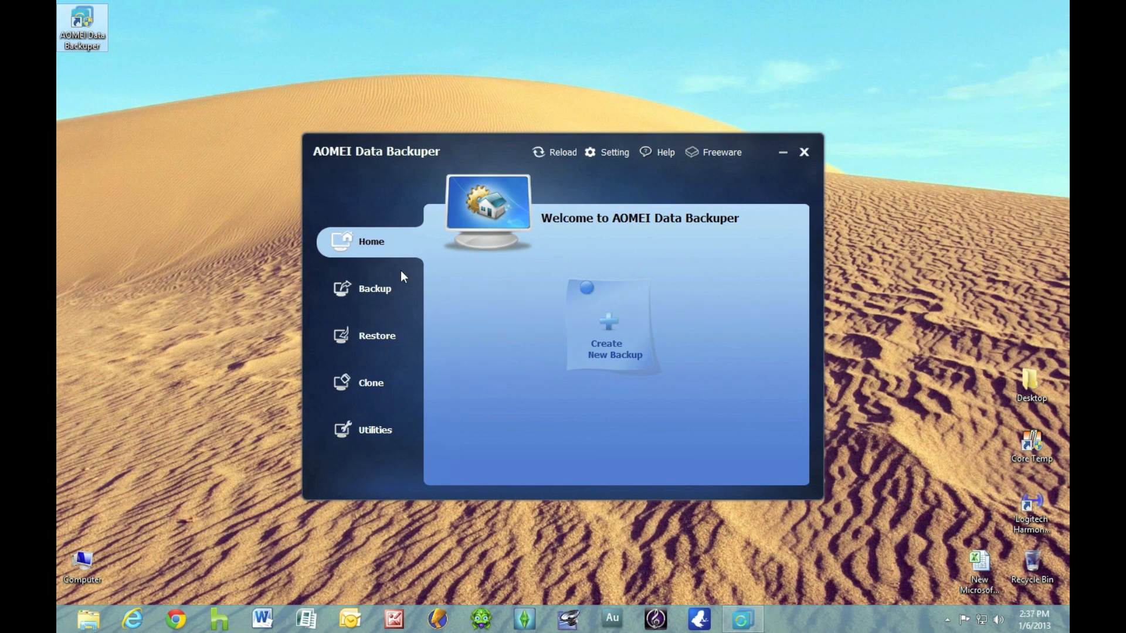
Examine the source partition choices of a Partition Backup task and return to the backup types without adding any.
{"action": "left_click_drag", "start_coordinate": [350, 278], "coordinate": [476, 281]}
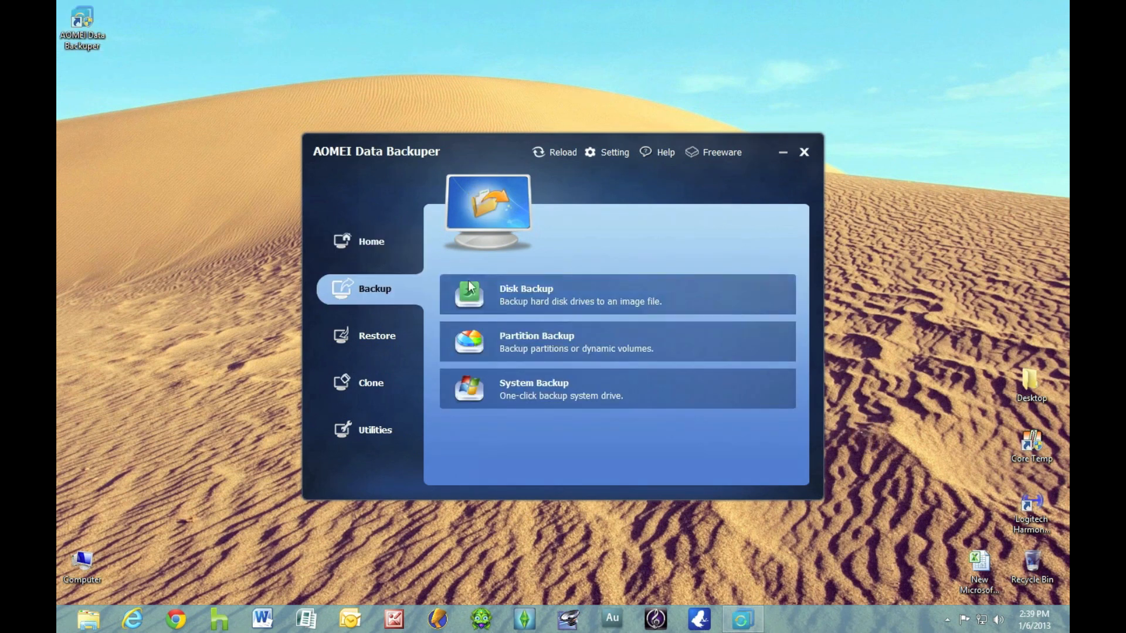
{"action": "left_click", "coordinate": [709, 336]}
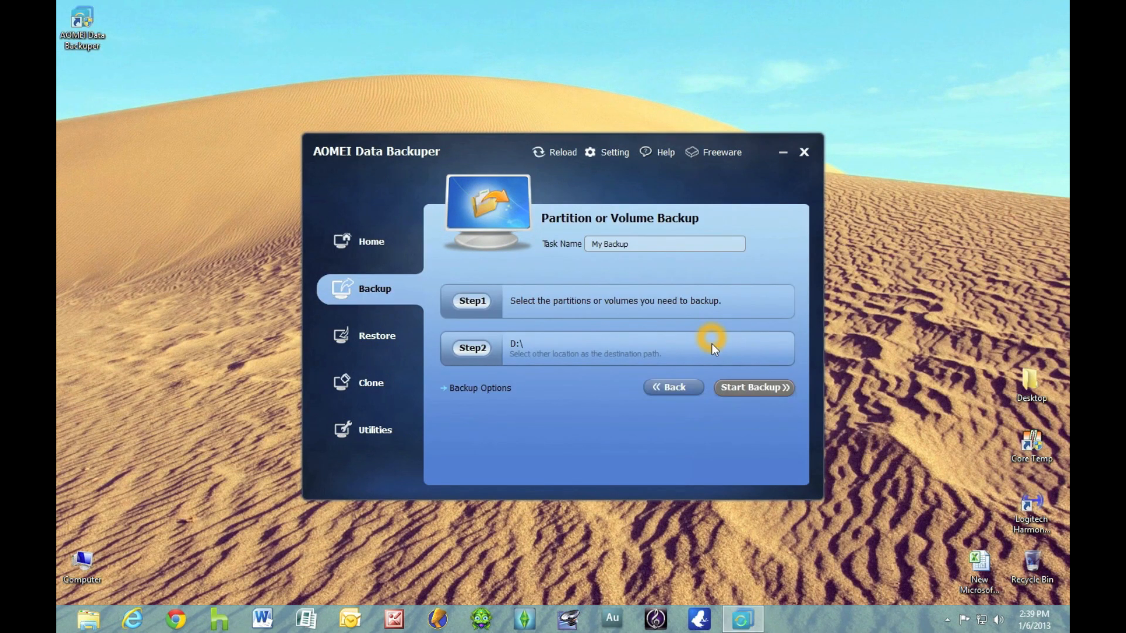
{"action": "left_click", "coordinate": [631, 298]}
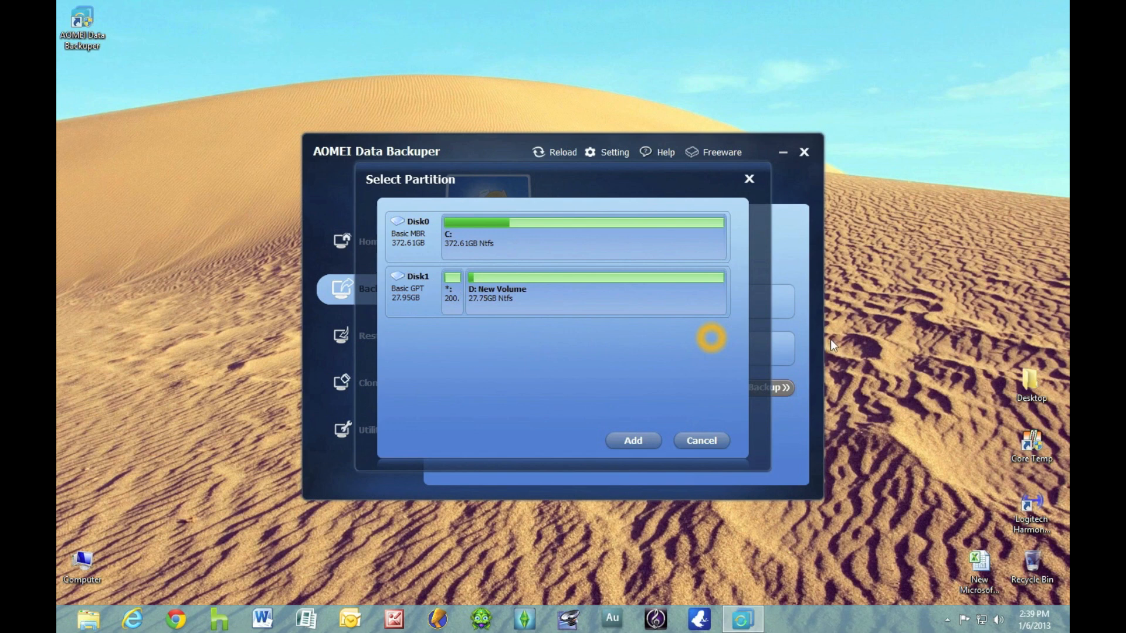
{"action": "left_click", "coordinate": [460, 288]}
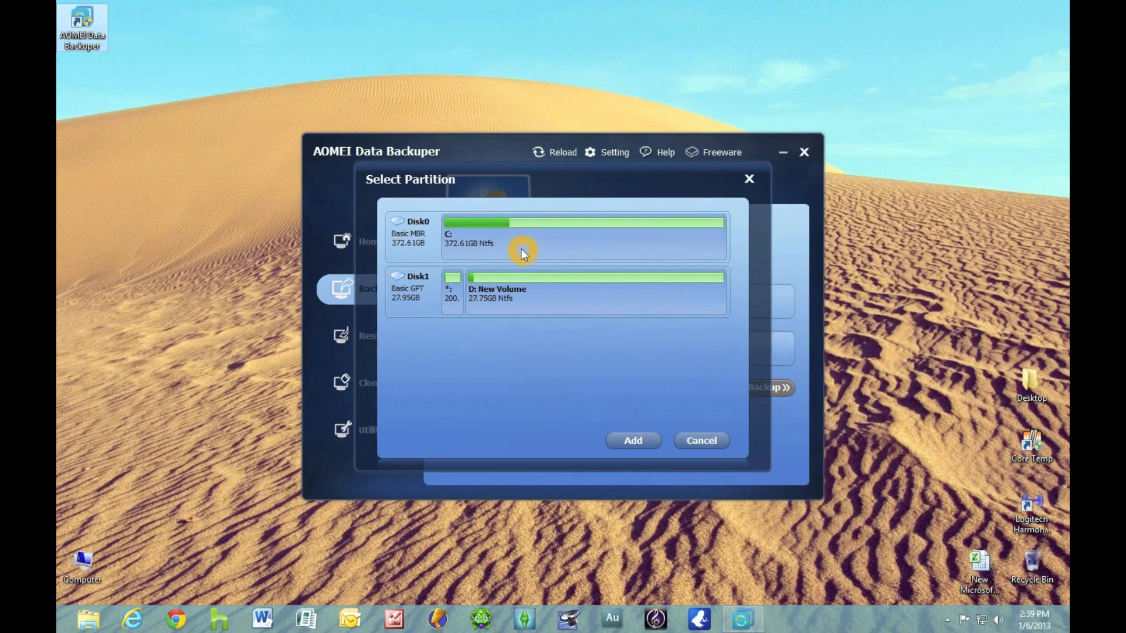
{"action": "left_click", "coordinate": [692, 443]}
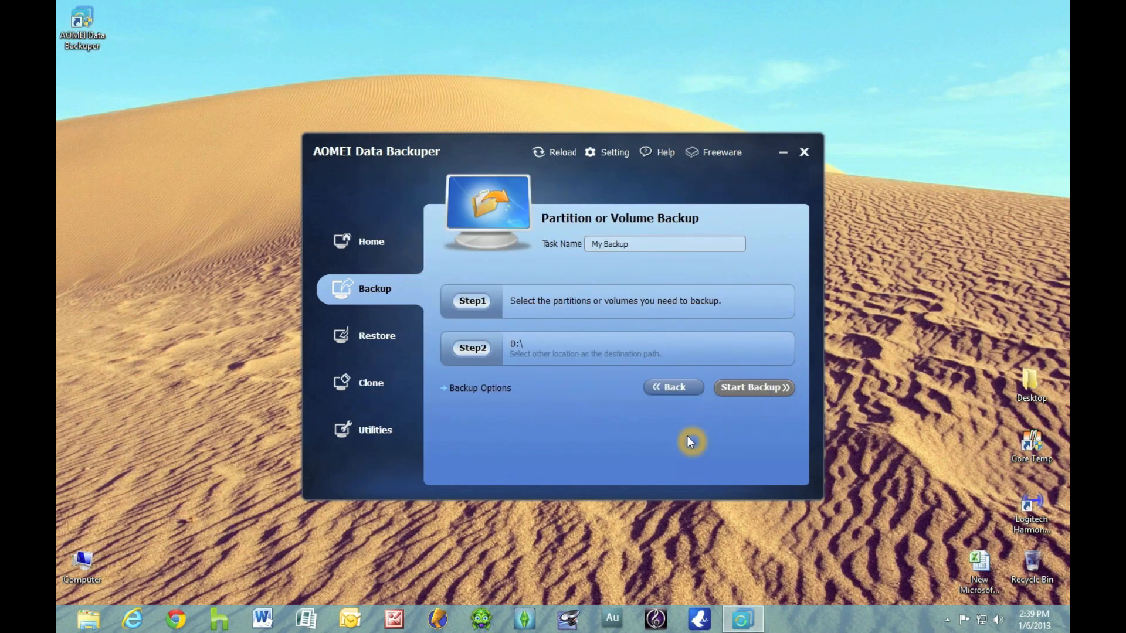
{"action": "left_click", "coordinate": [659, 384]}
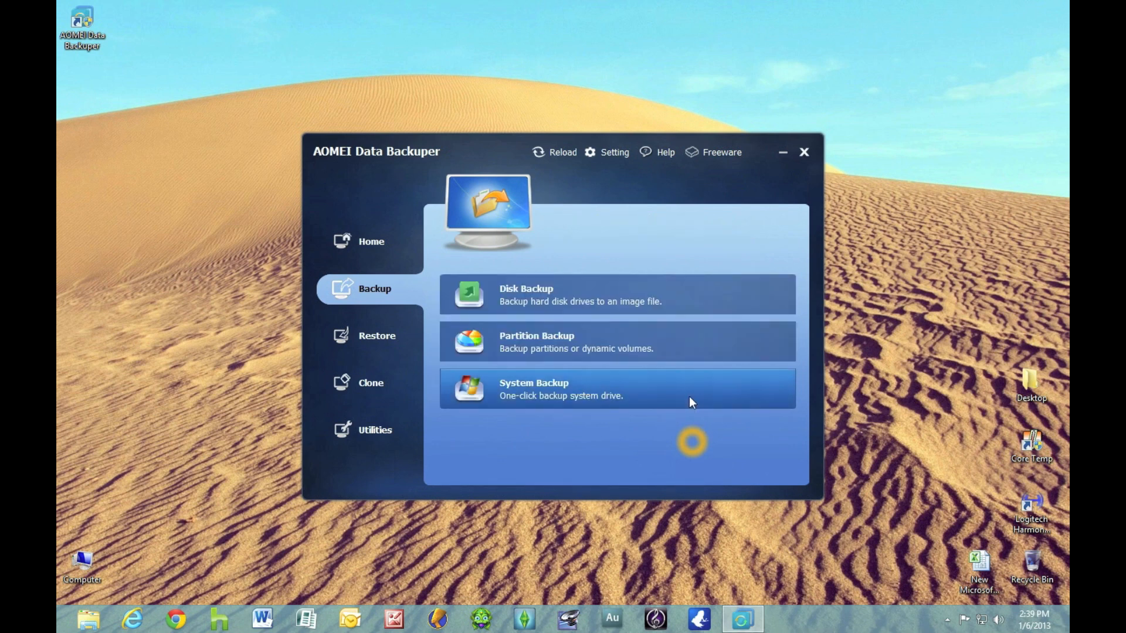
Look over the System Backup task and the Restore, Clone and Utilities pages, and return to the Home page.
{"action": "left_click", "coordinate": [688, 396]}
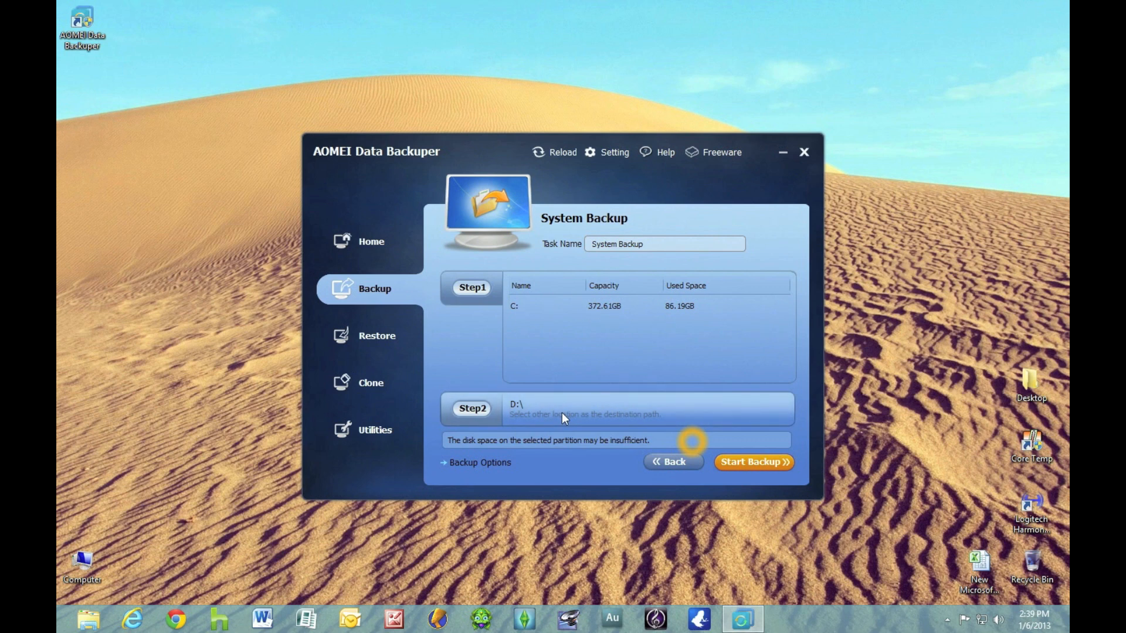
{"action": "left_click", "coordinate": [370, 339]}
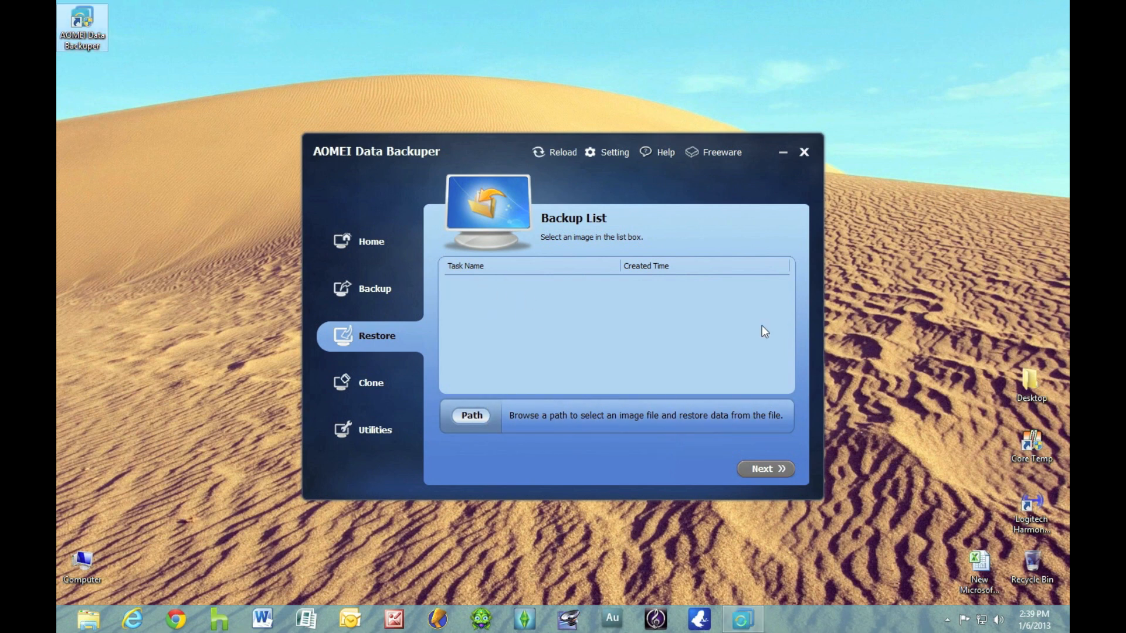
{"action": "left_click", "coordinate": [399, 386]}
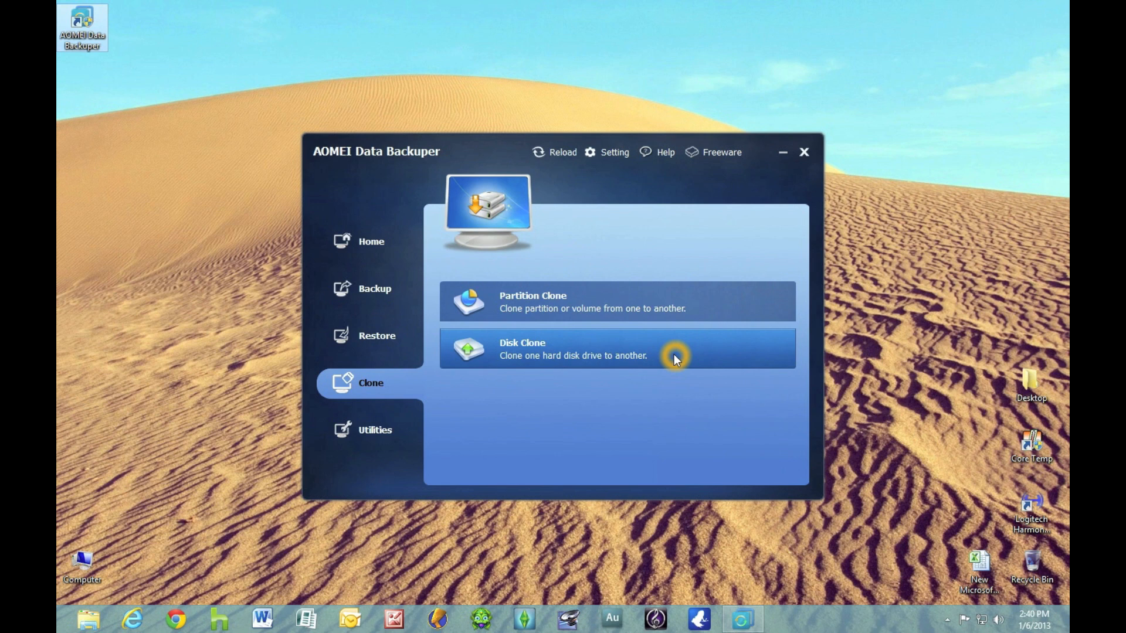
{"action": "left_click", "coordinate": [387, 419]}
{"action": "left_click", "coordinate": [573, 290]}
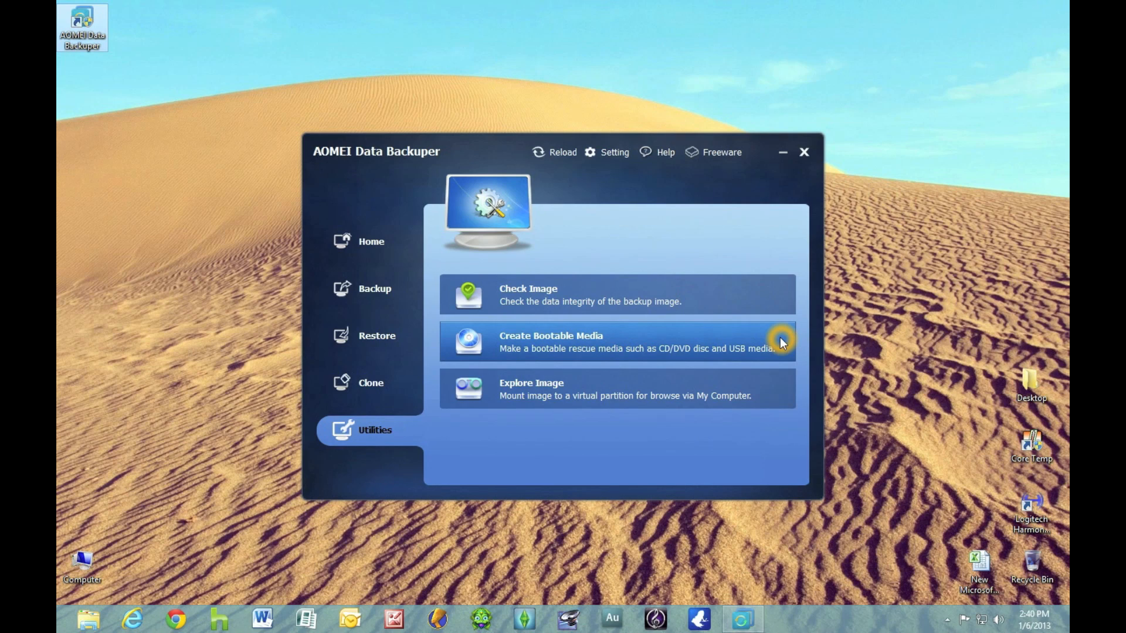
{"action": "left_click", "coordinate": [377, 240]}
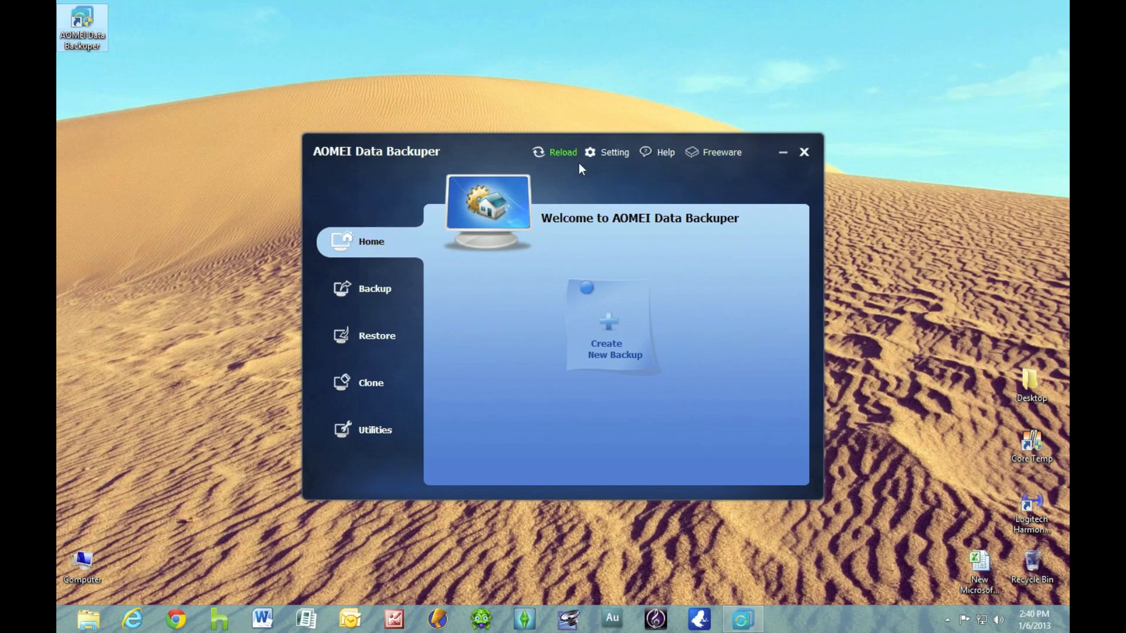
{"action": "left_click", "coordinate": [690, 152]}
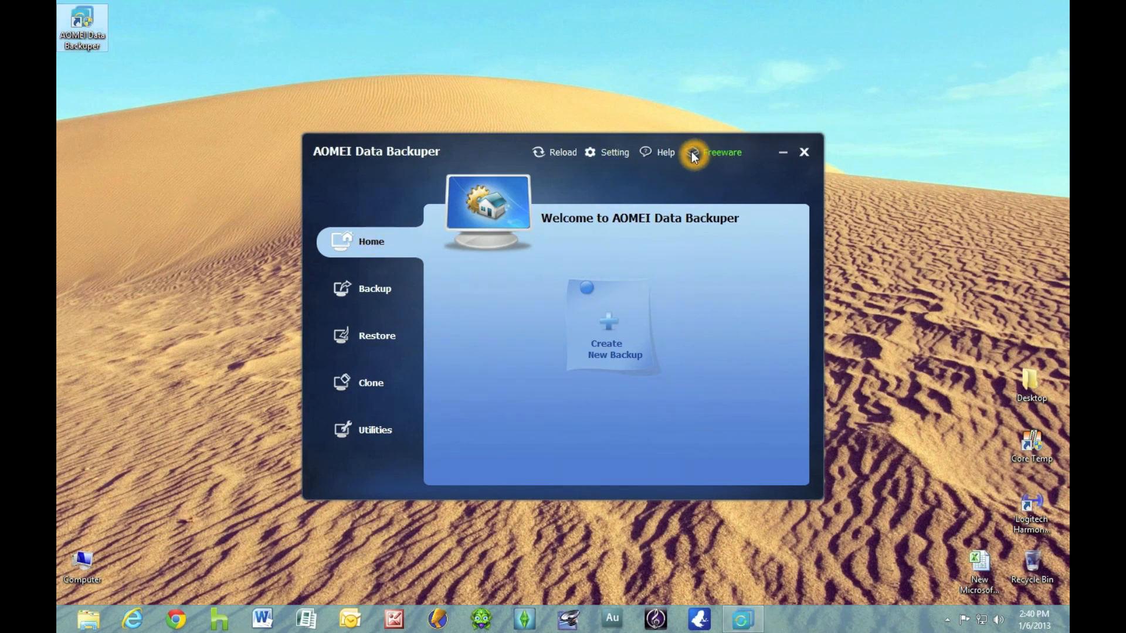